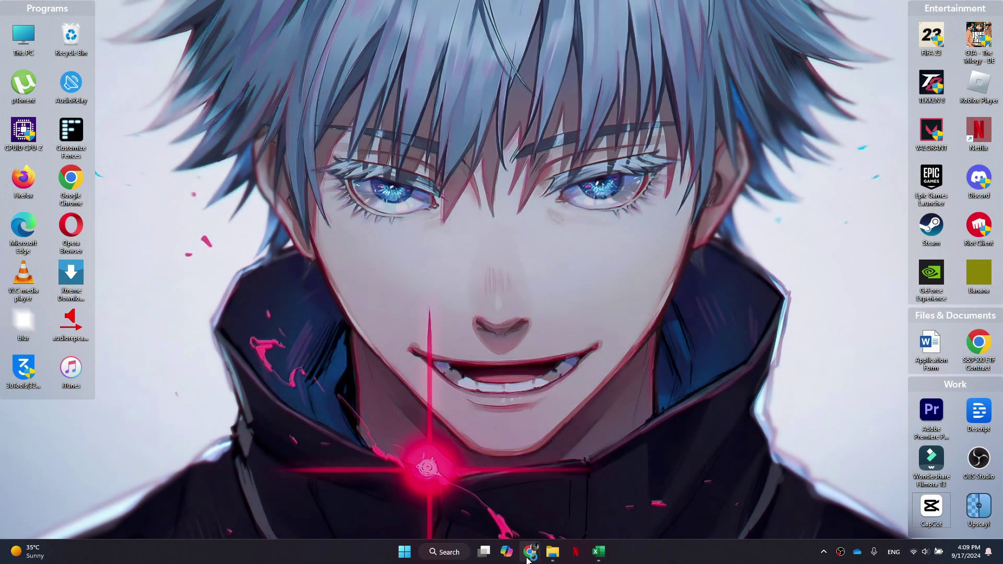
In Chrome's search results, open the '5 Appendix A: Product Behavior - MS-LCID' page
mouse_move(531, 552)
left_click(627, 470)
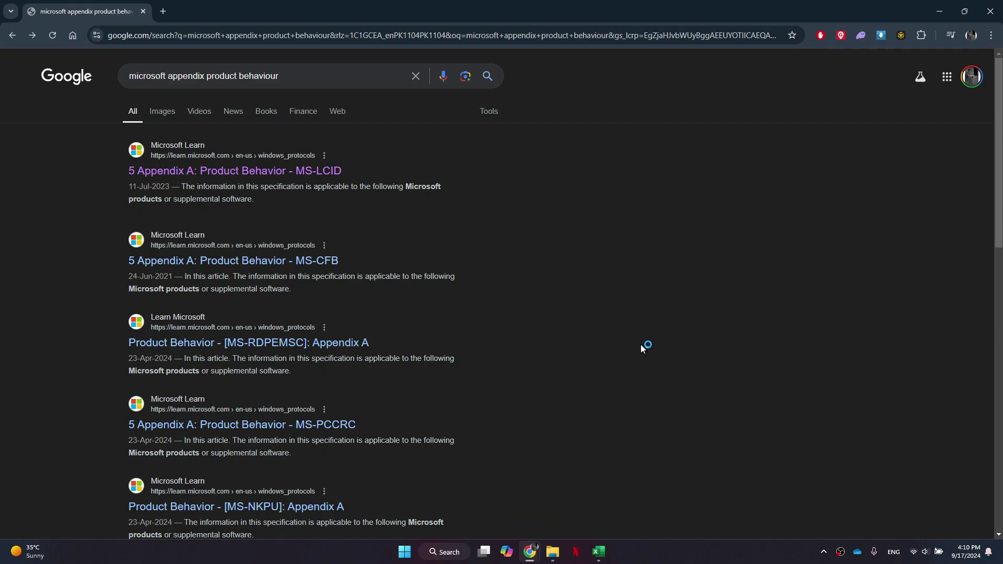
left_click(337, 171)
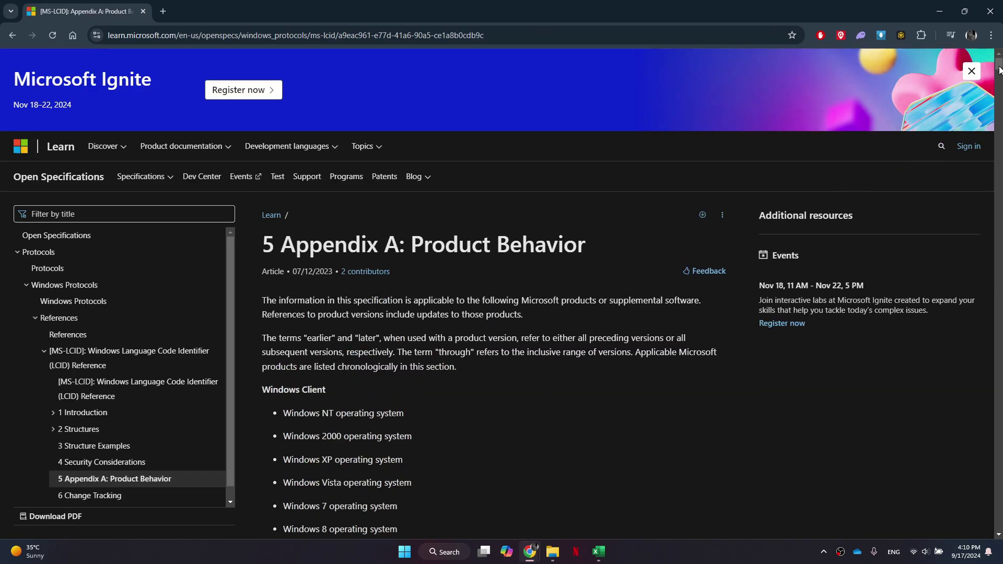
left_click_drag(999, 70, 998, 104)
scroll(979, 117, "down", 3)
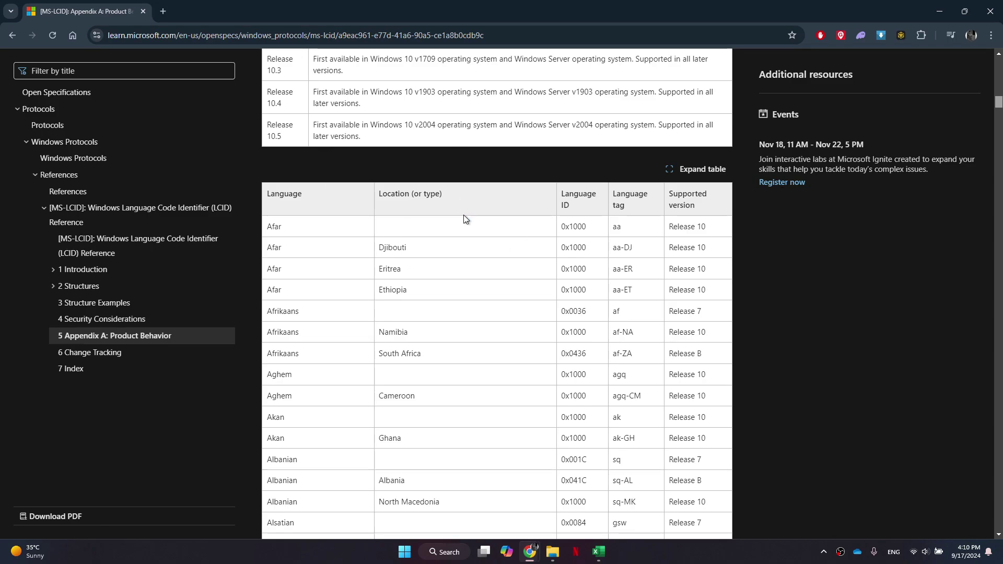
left_click_drag(999, 102, 1000, 183)
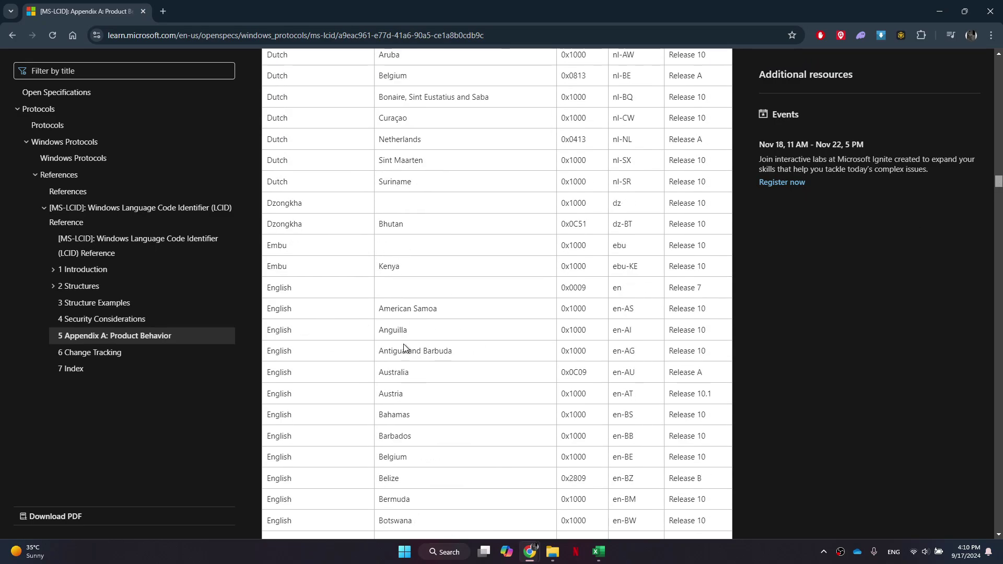
Copy the English (Australia) language code 0C09 from the LCID table
left_click_drag(588, 374, 573, 378)
right_click(575, 373)
left_click(604, 216)
Minimize Chrome and launch Registry Editor via Windows search for 'regedit'
left_click(939, 12)
left_click(447, 551)
type("regi")
key("Return")
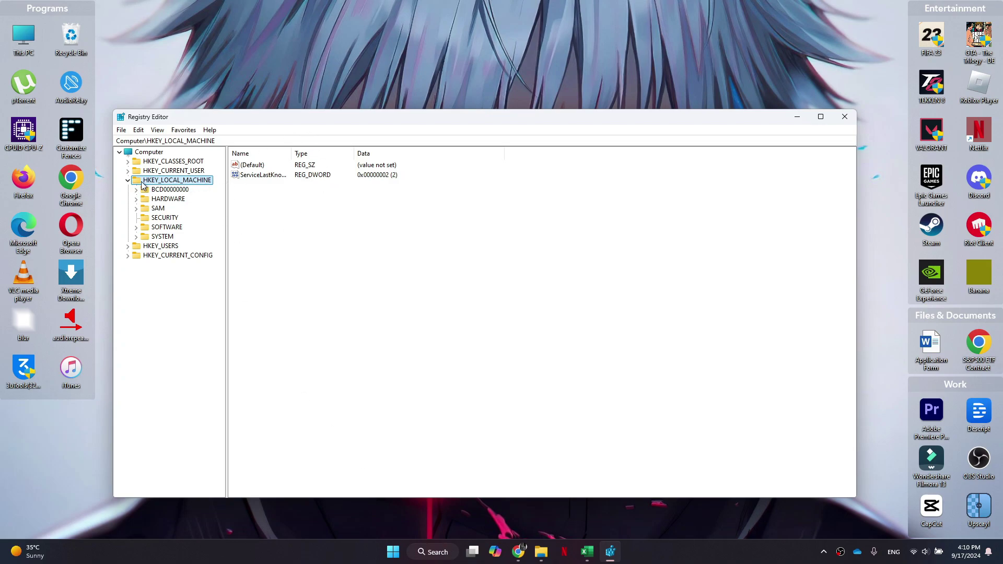
Navigate to HKEY_LOCAL_MACHINE\SYSTEM\CurrentControlSet\Control\Nls\Language to show Default and InstallLanguage
left_click(137, 237)
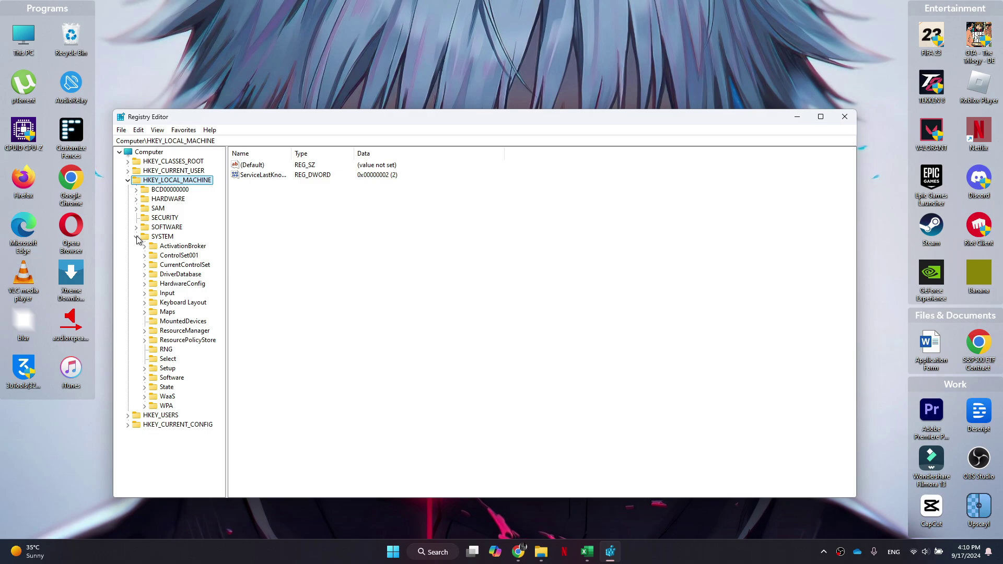
left_click(145, 265)
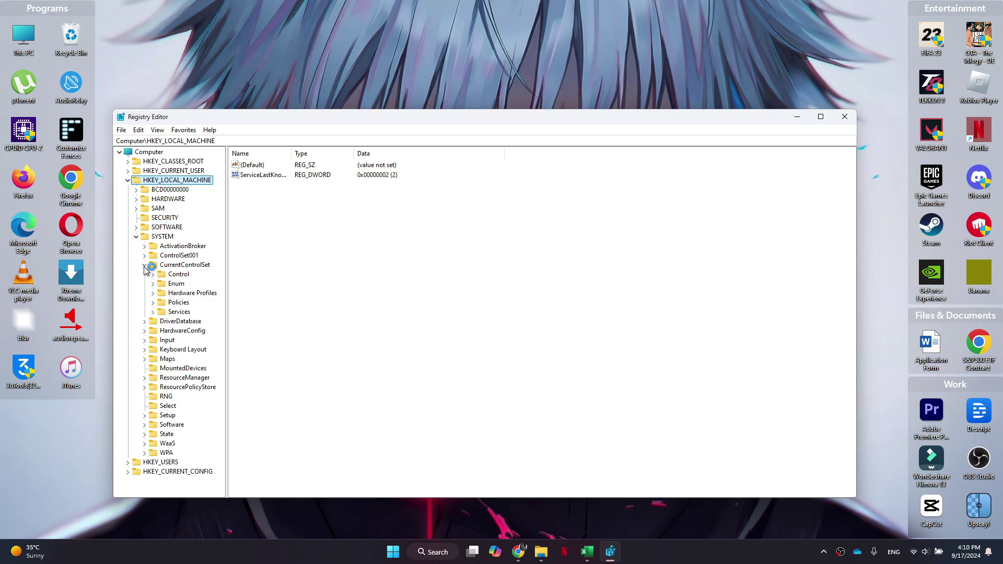
left_click(153, 274)
scroll(188, 334, "down", 5)
scroll(188, 334, "down", 5)
scroll(188, 334, "down", 5)
scroll(188, 335, "down", 5)
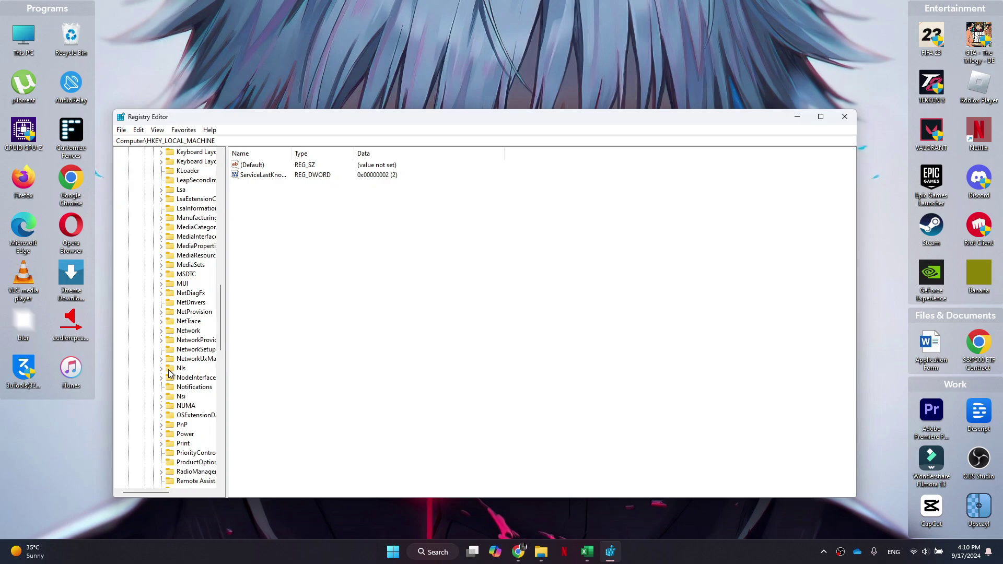
left_click(162, 369)
left_click(195, 415)
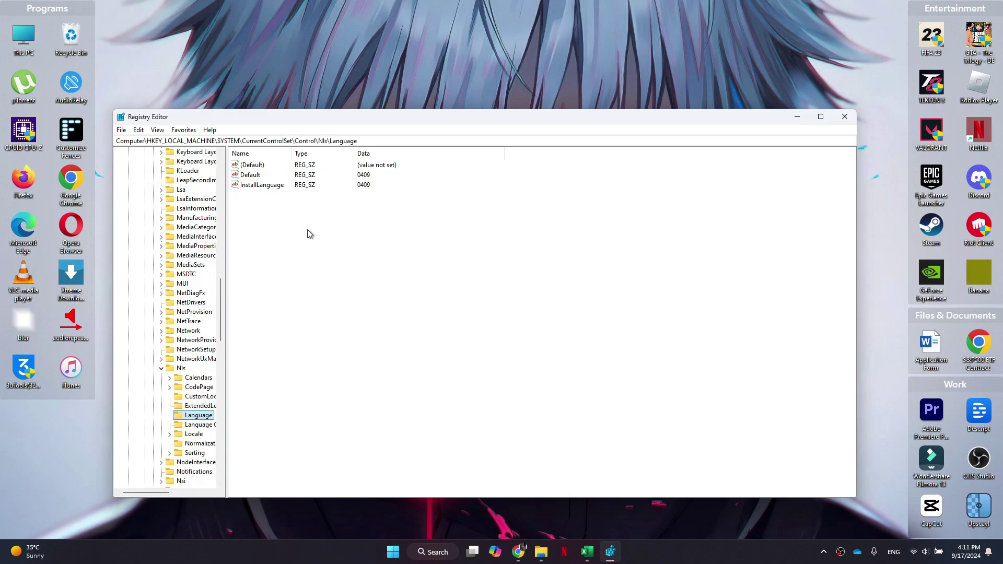
Change the Default value's data from 0409 to the pasted 0C09
right_click(299, 178)
right_click(267, 177)
left_click(285, 184)
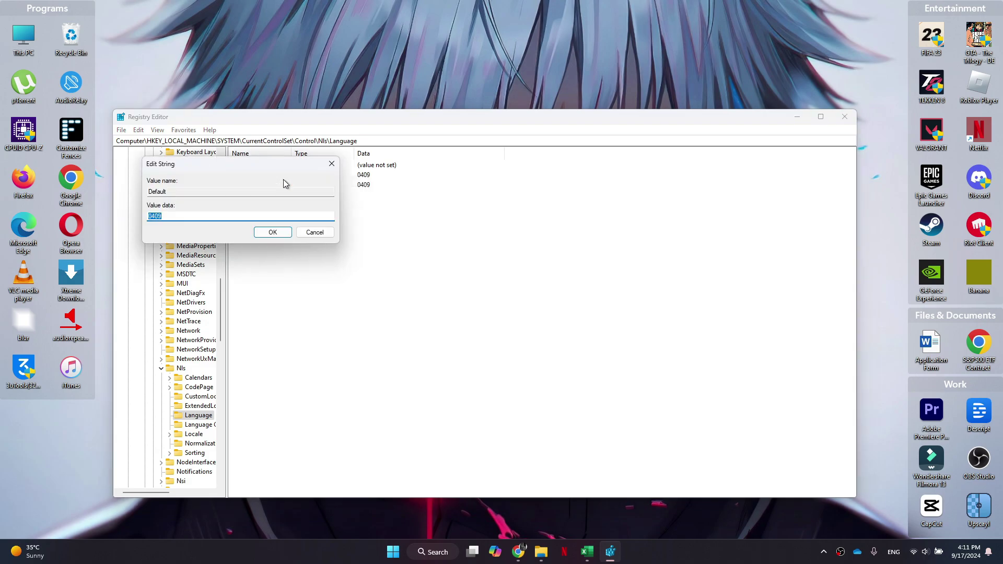
right_click(194, 216)
left_click(208, 266)
left_click(273, 233)
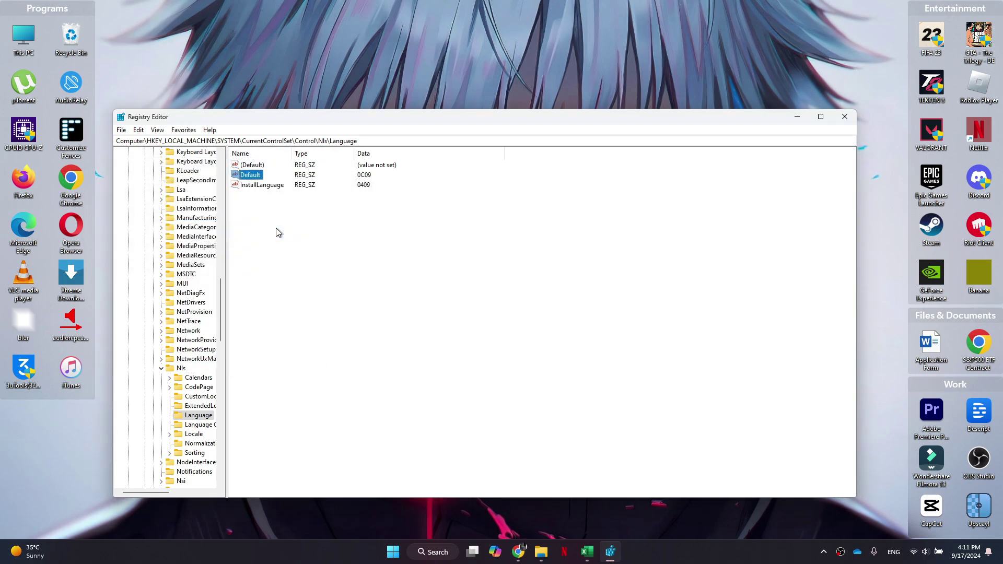
Change the InstallLanguage value's data from 0409 to the pasted 0C09
right_click(259, 186)
left_click(281, 196)
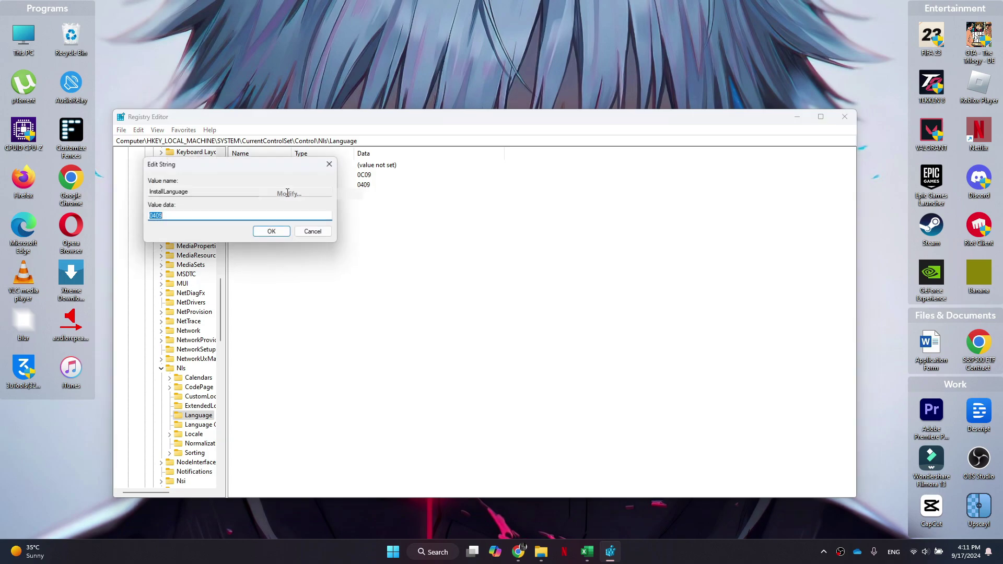
right_click(198, 216)
left_click(205, 261)
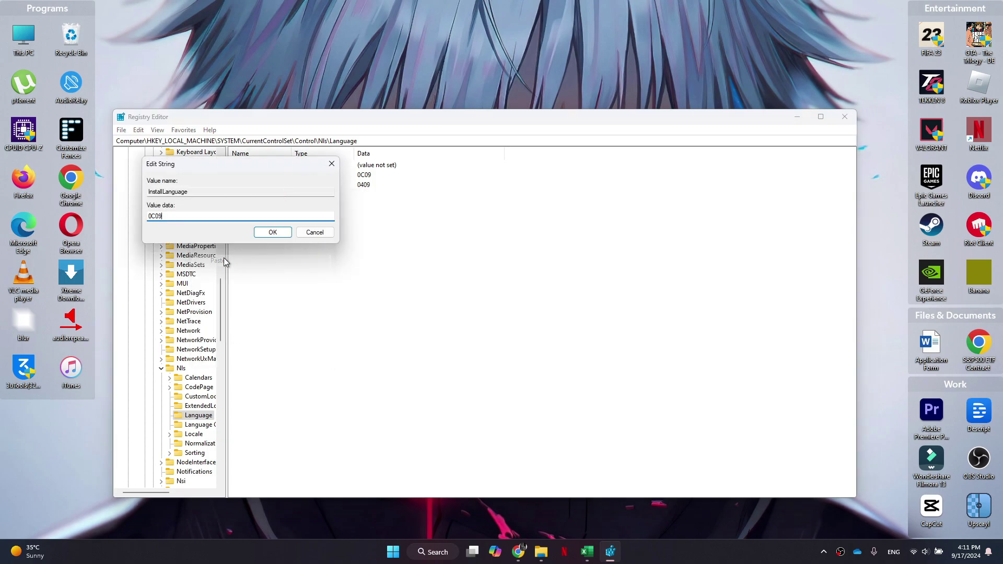
left_click(273, 232)
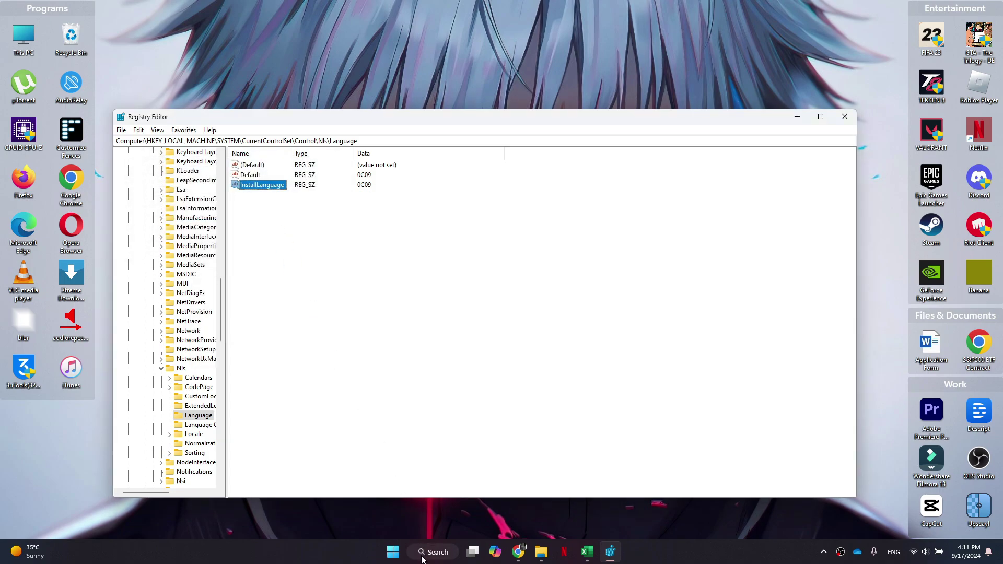
Open Settings' Time & language > Language & region page and start Add a language
left_click(421, 556)
type("settings")
key("Return")
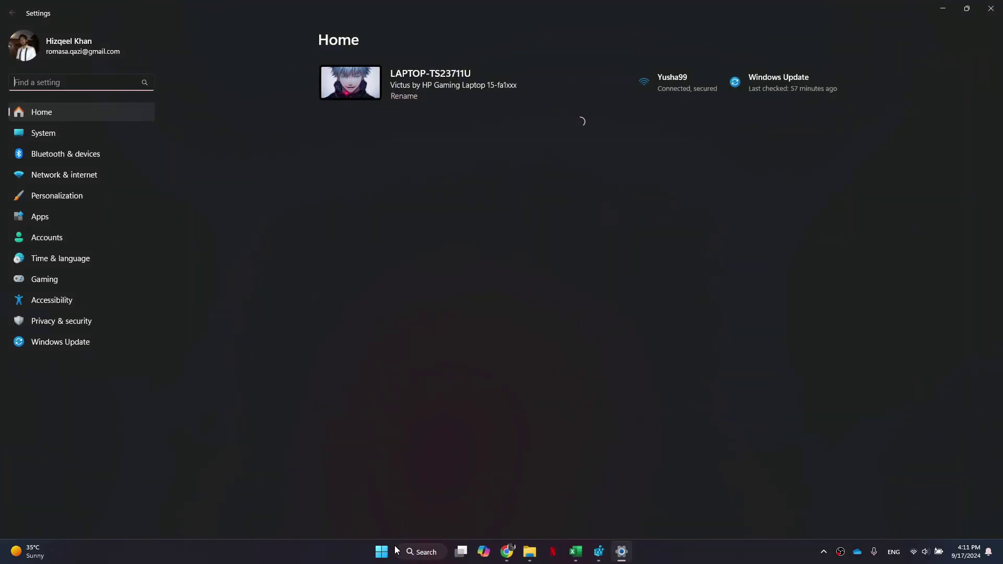
left_click(49, 258)
left_click(438, 162)
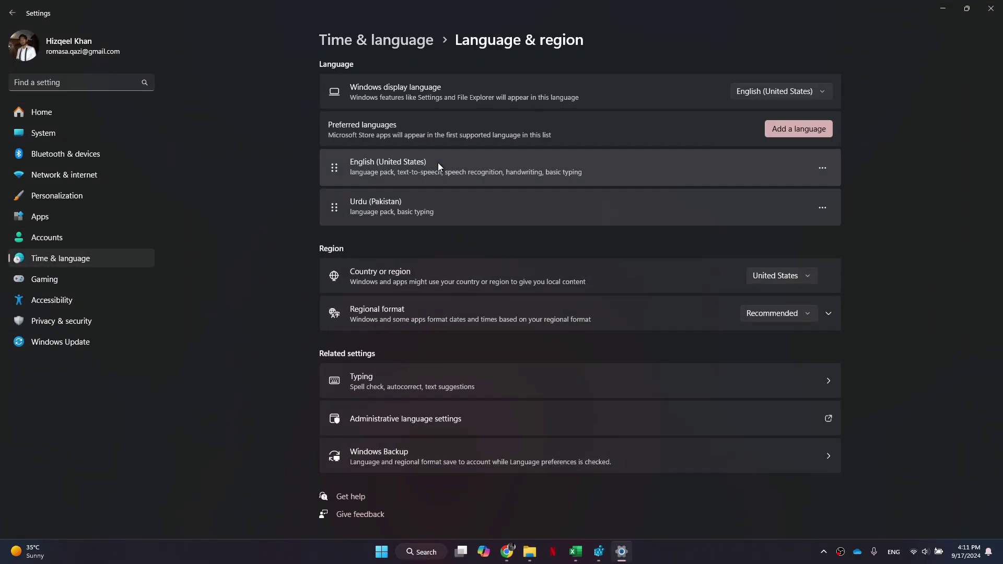
left_click(799, 128)
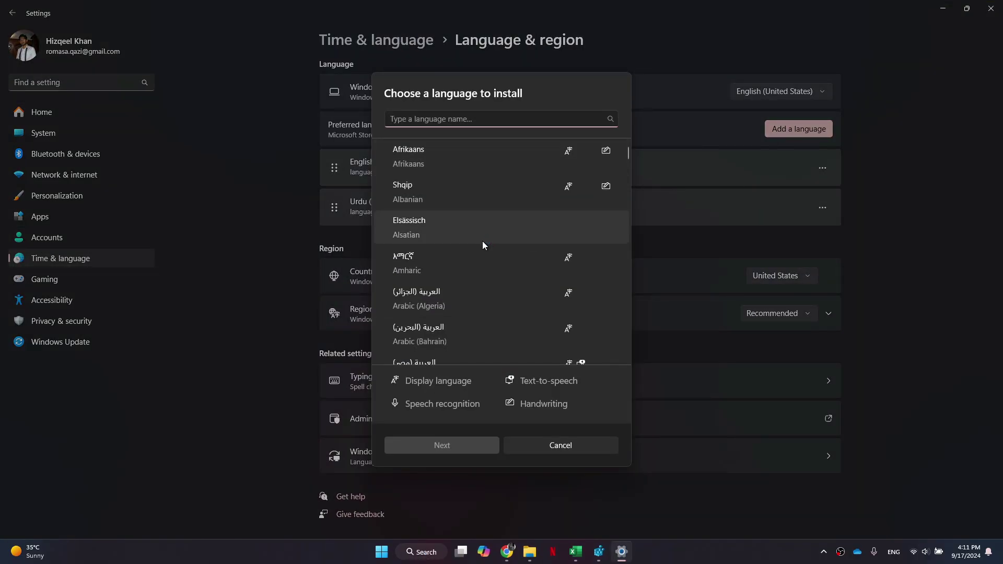